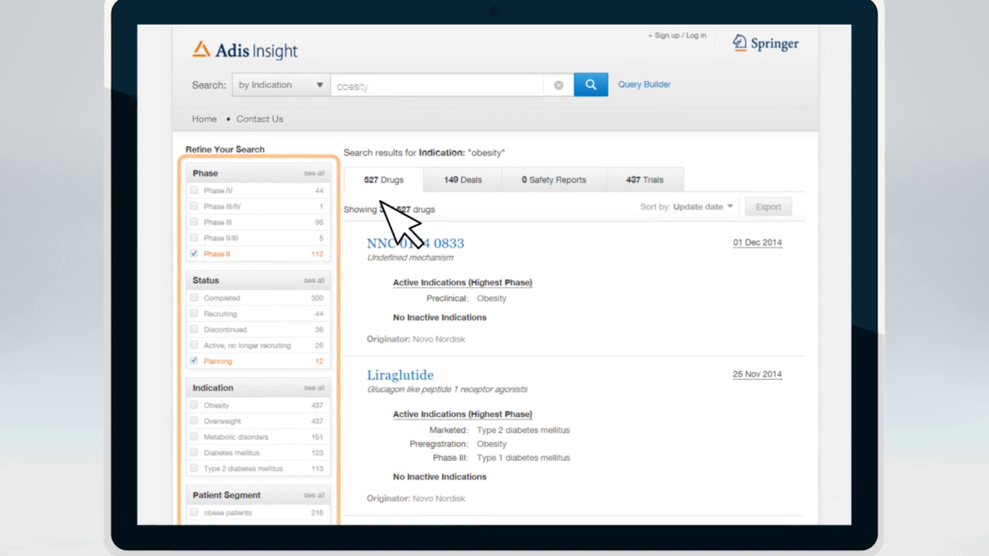
Review the 149 obesity deals, then the 437 obesity trials
left_click(462, 179)
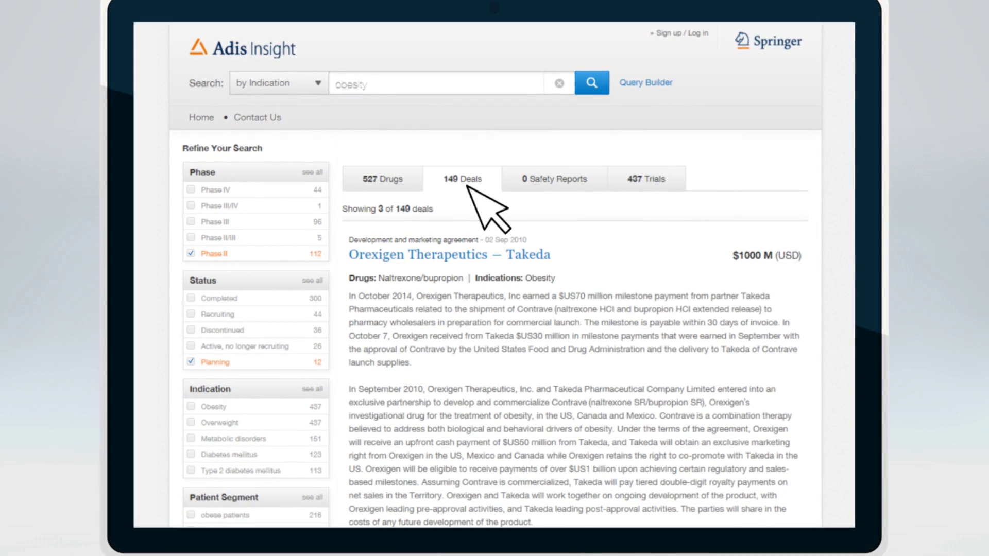
left_click(648, 178)
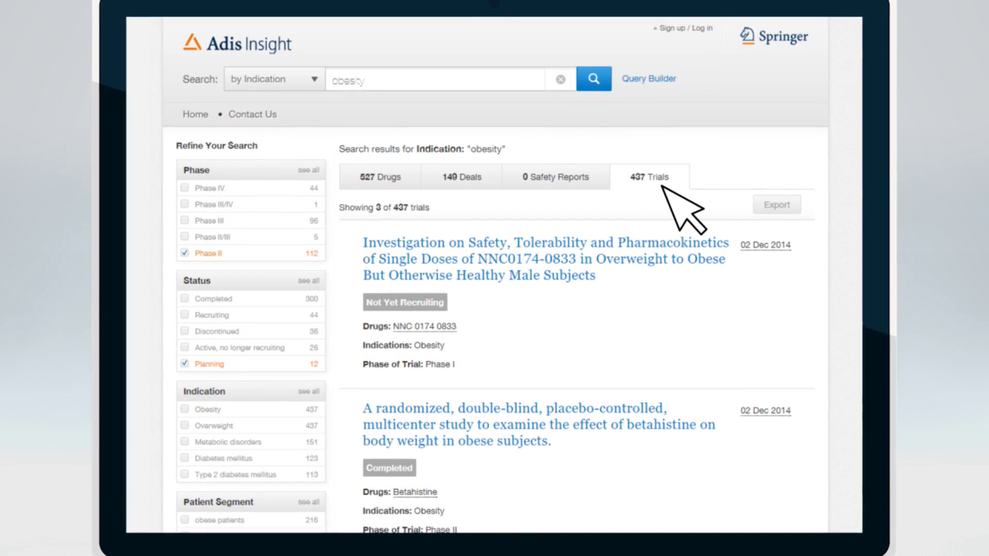
Add an 'Indication is Obesity' condition in the Query Builder
left_click(649, 81)
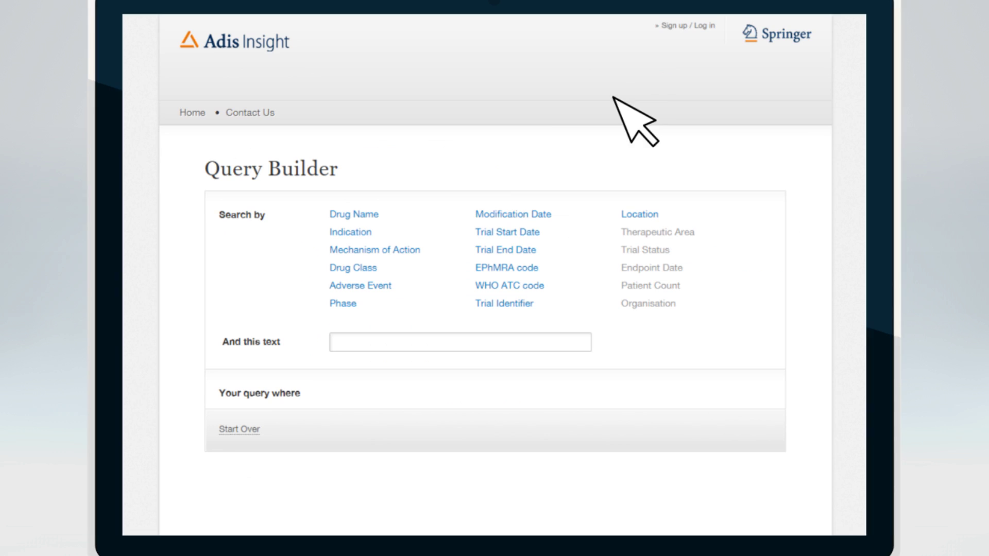
left_click(354, 232)
type("obesity")
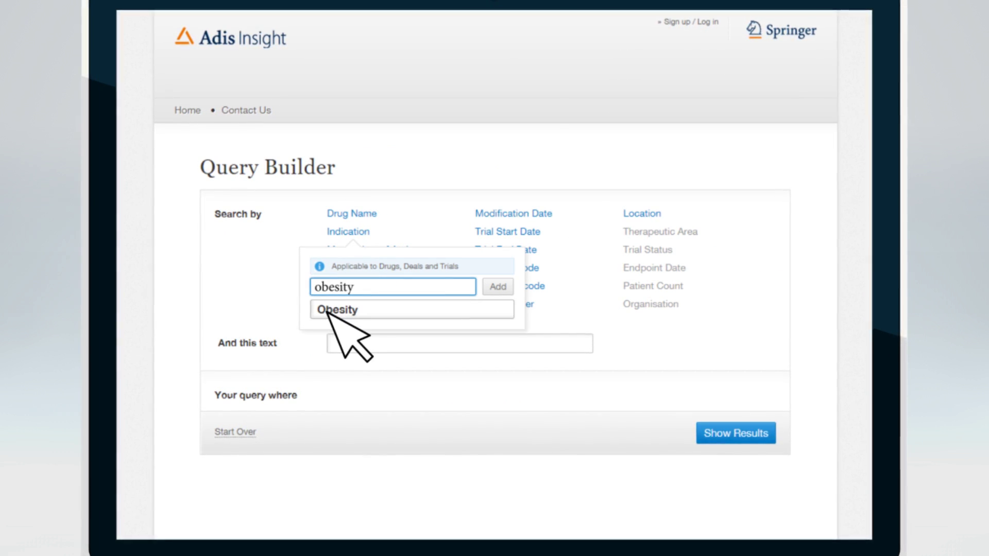
left_click(328, 312)
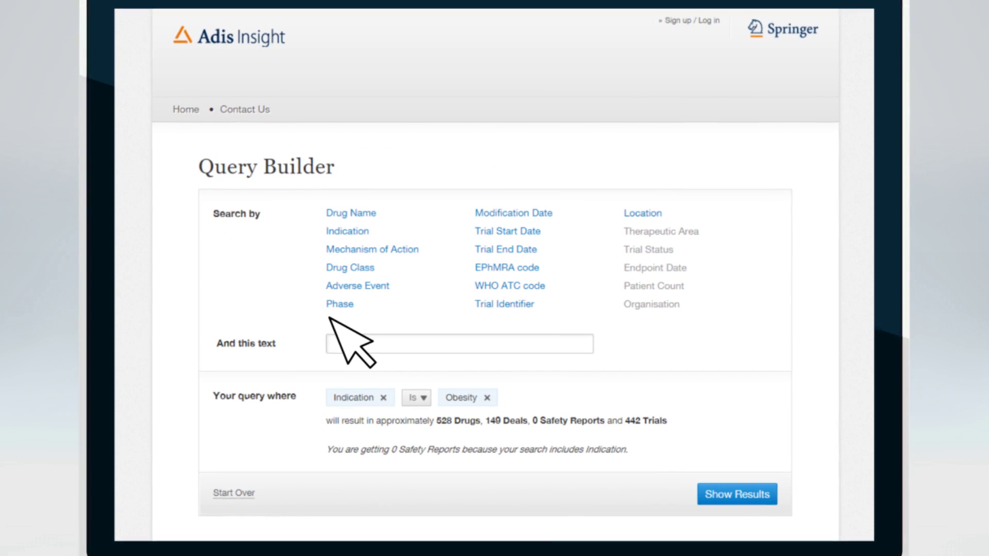
Add all clinical phases except Phase 0 and Phase I, giving 30 drugs and 281 trials
left_click(339, 304)
scroll(342, 308, "down", 3)
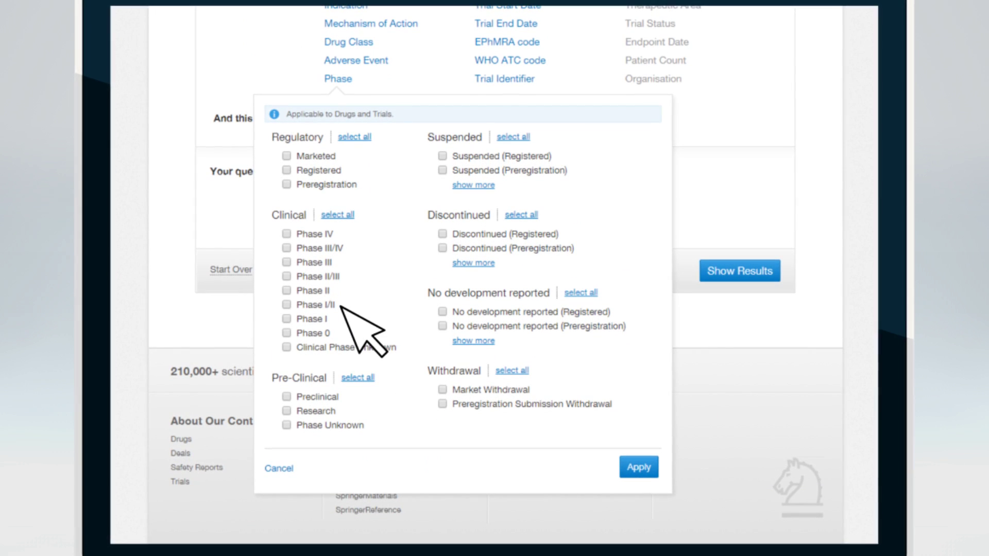
left_click(640, 470)
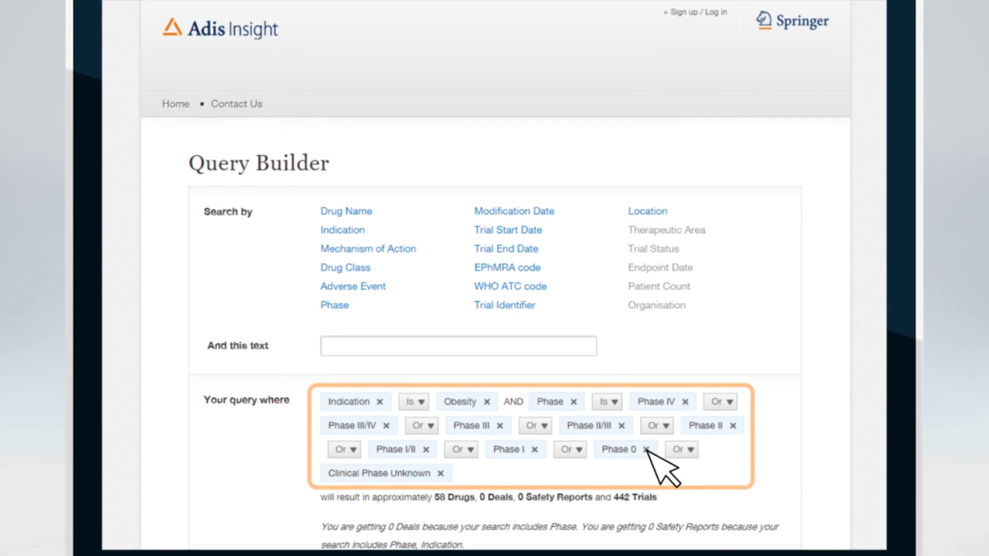
left_click(647, 450)
left_click(534, 450)
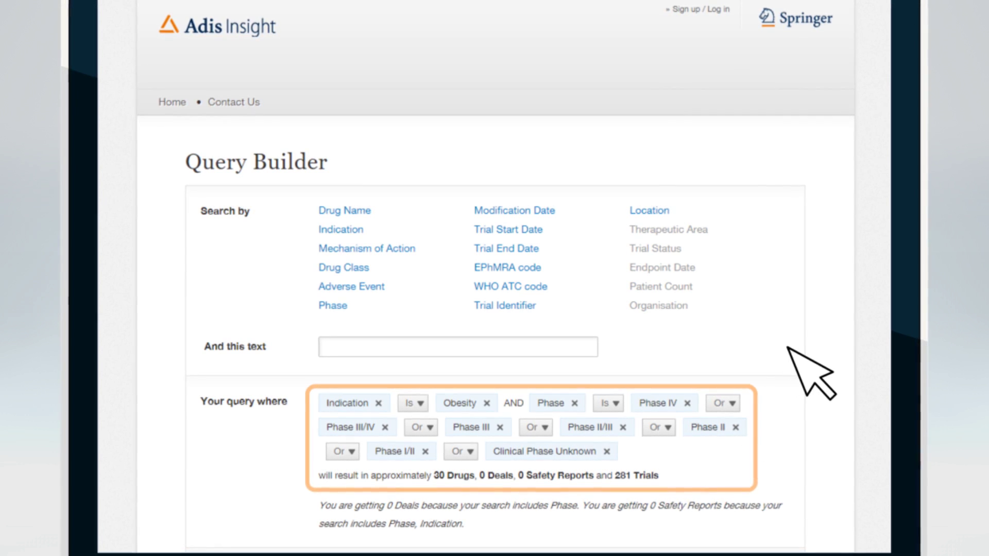